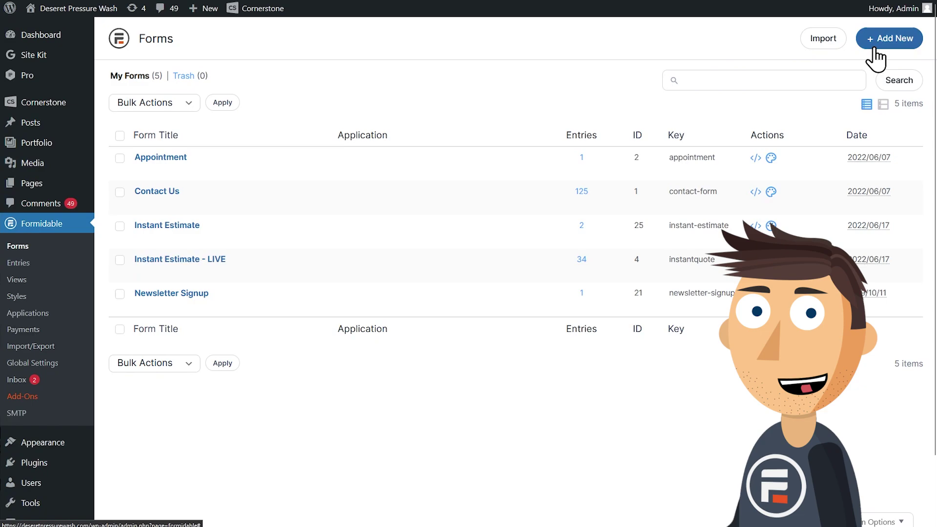
- Create a new untitled form from the Blank Form template in the form builder
click(874, 45)
click(383, 85)
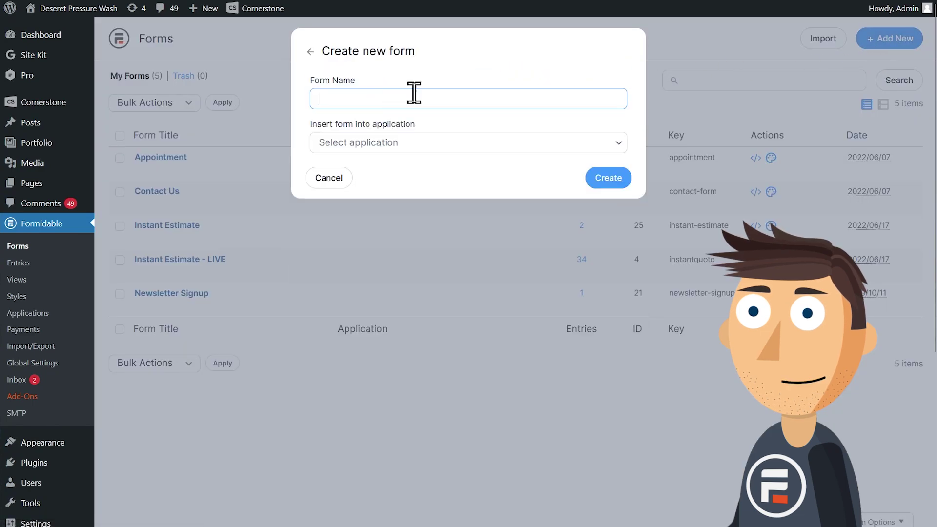
click(624, 183)
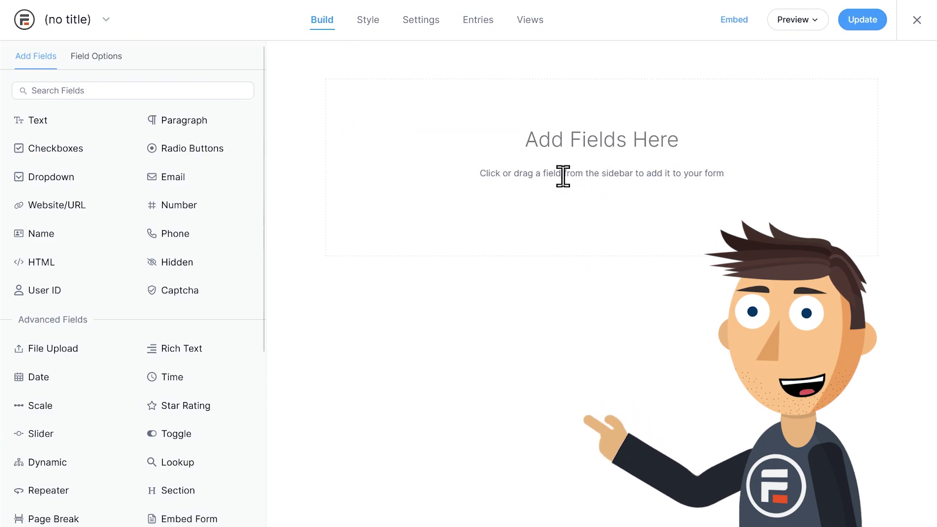
scroll(192, 207, down, 4)
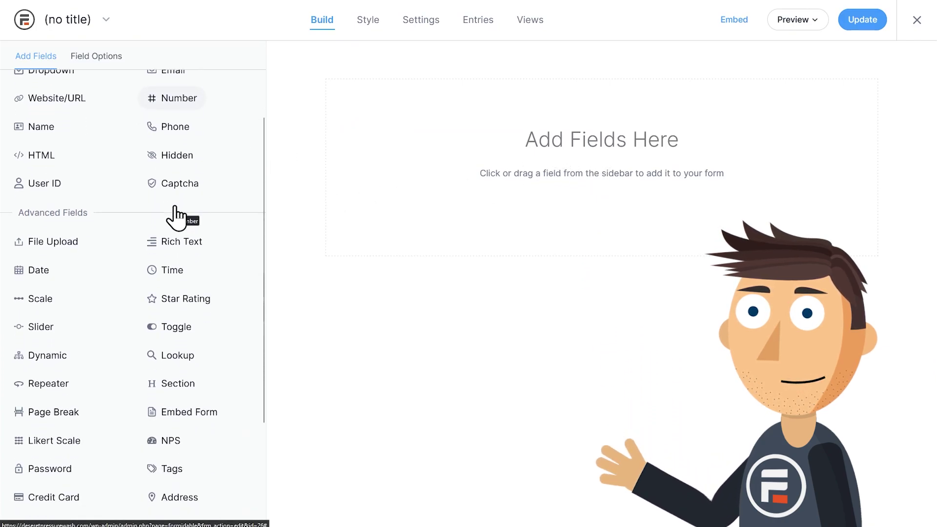
scroll(193, 207, up, 4)
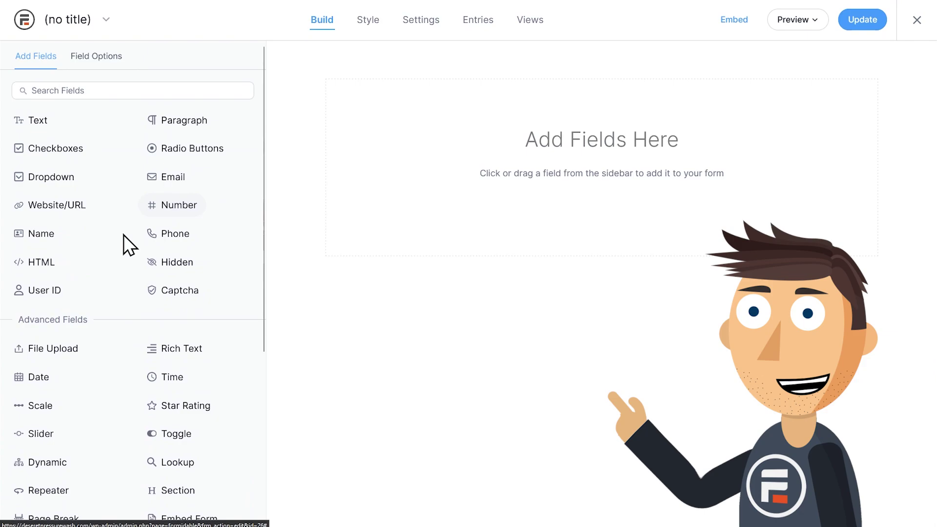
- Add an HTML field and paste the terms and conditions text into its Content
click(54, 265)
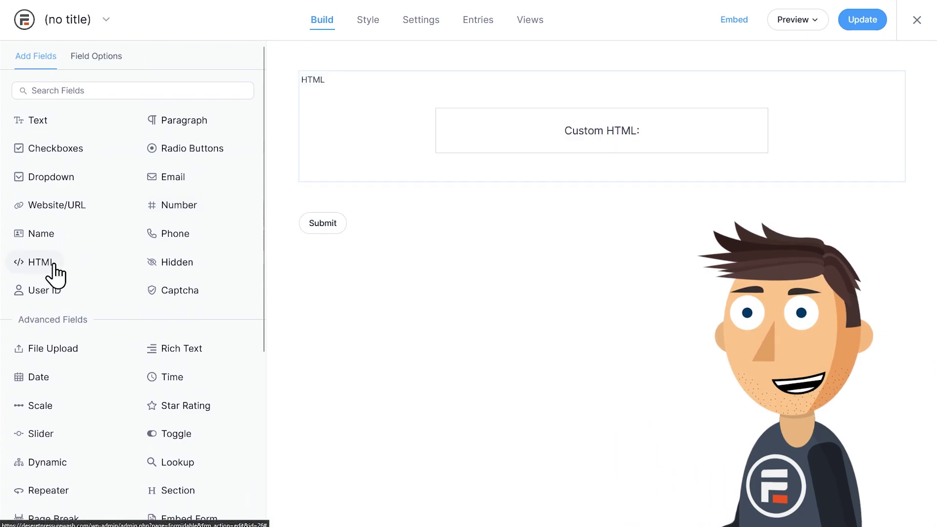
click(552, 136)
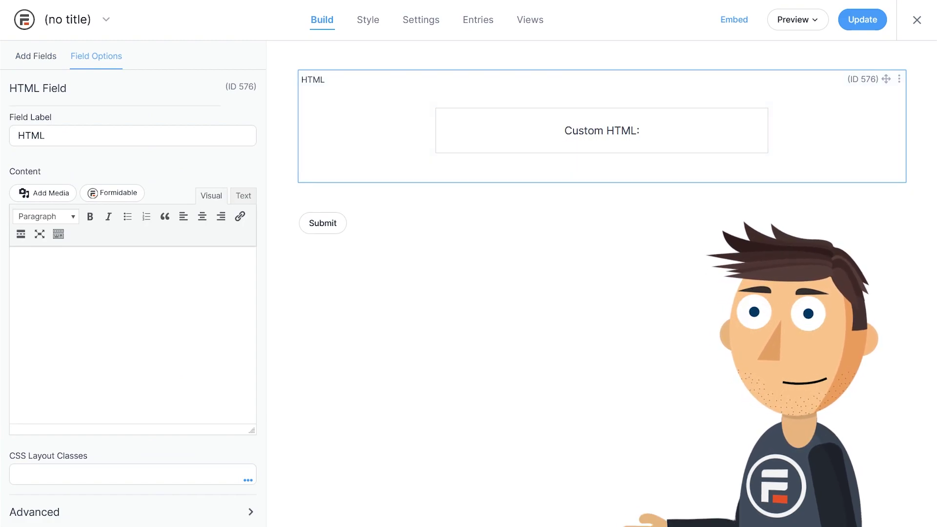
click(100, 294)
key(ctrl+v)
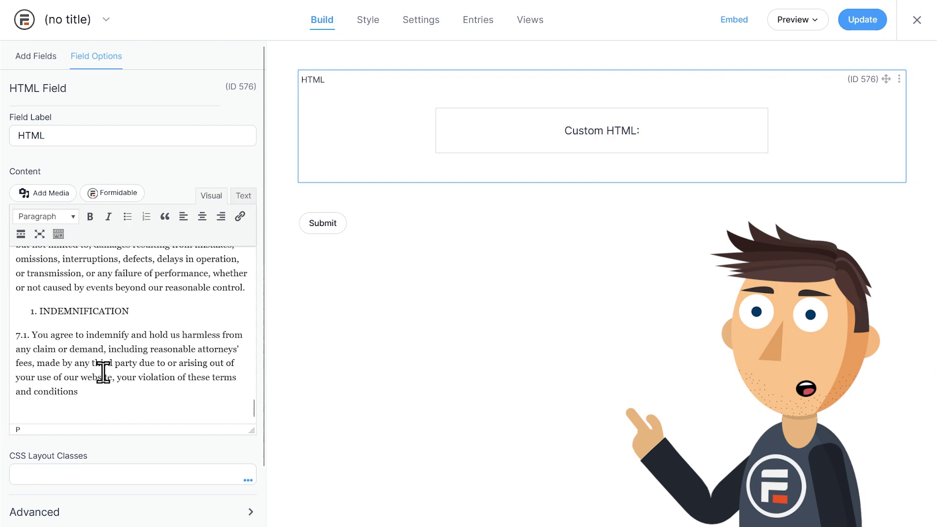
scroll(98, 366, up, 10)
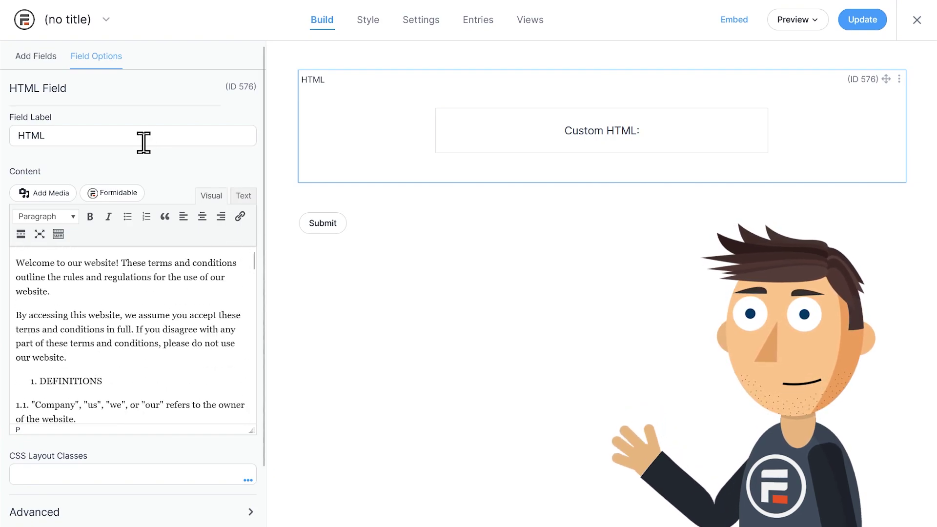
- Change the HTML field's label to 'Terms & Conditions'
click(83, 136)
double_click(85, 139)
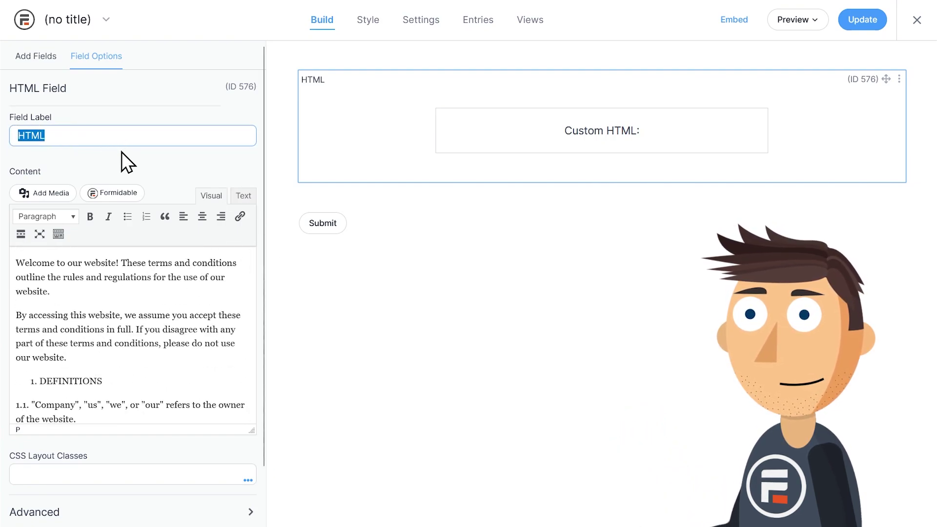
text(Terms)
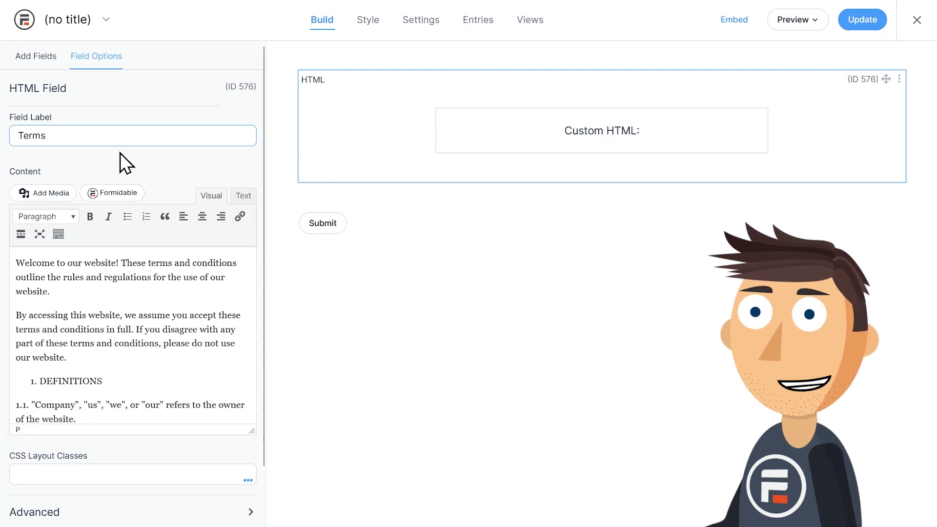
text( & Conditions)
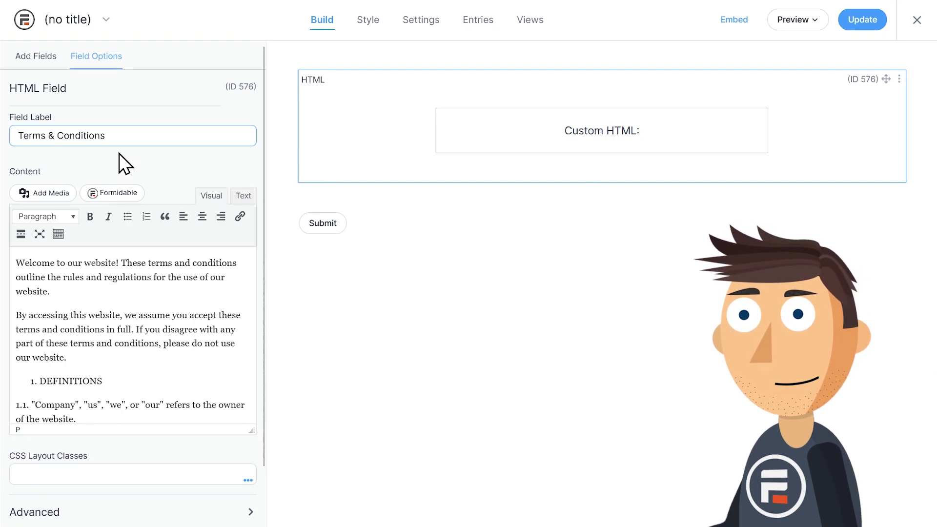
click(443, 274)
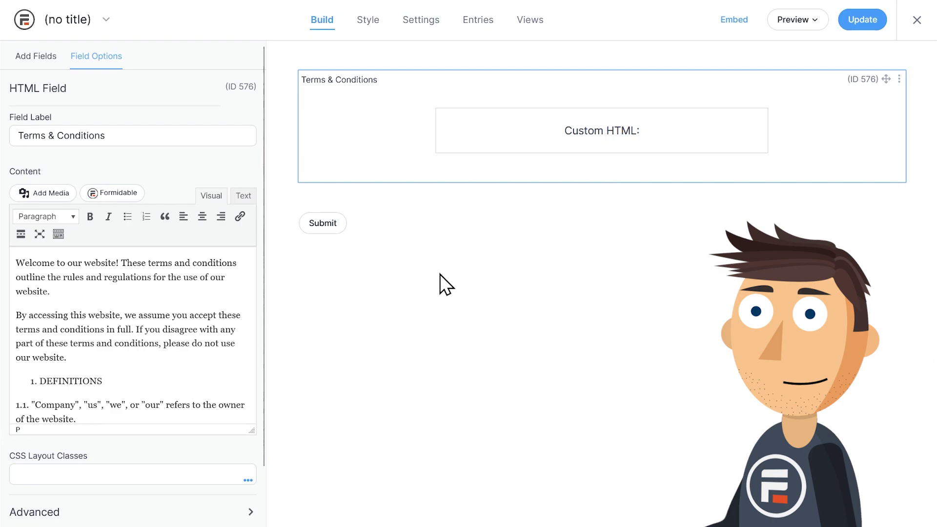
- Add a Toggle field below the terms with its Yes and No labels shown
click(35, 69)
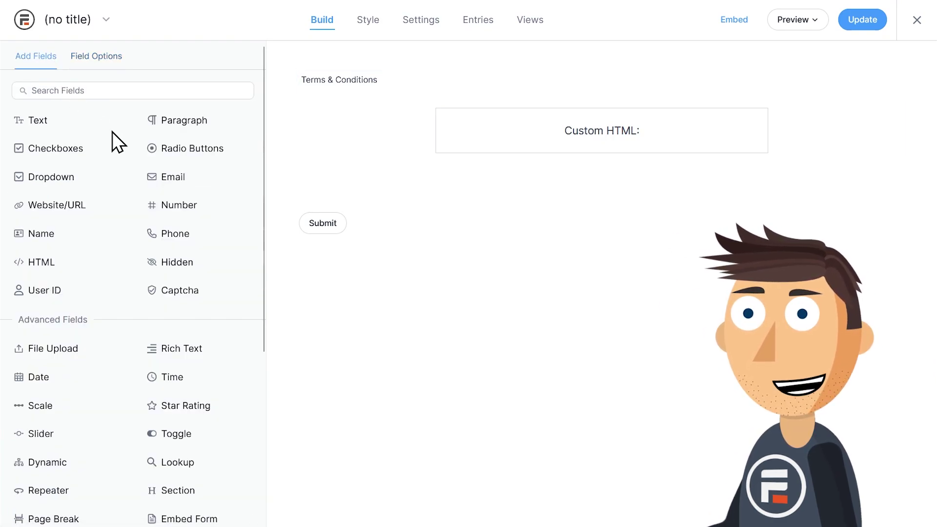
click(174, 437)
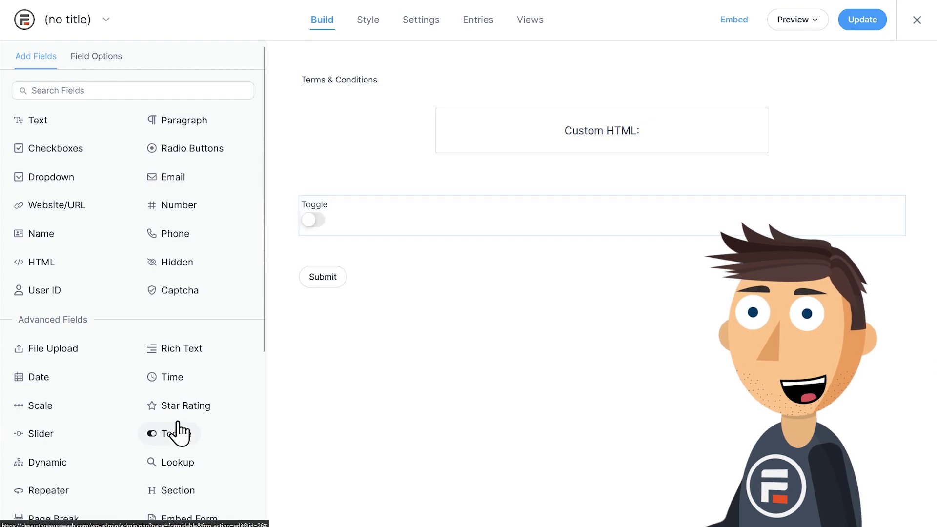
click(384, 222)
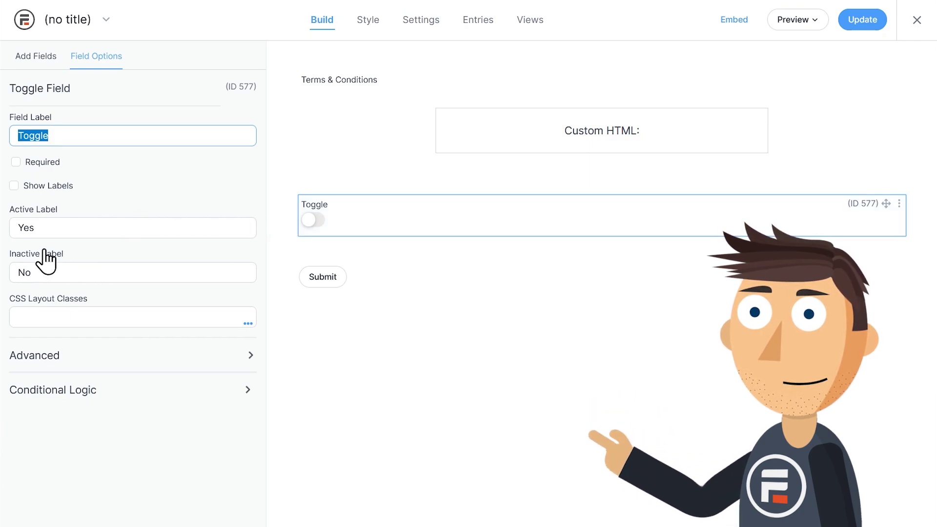
click(61, 187)
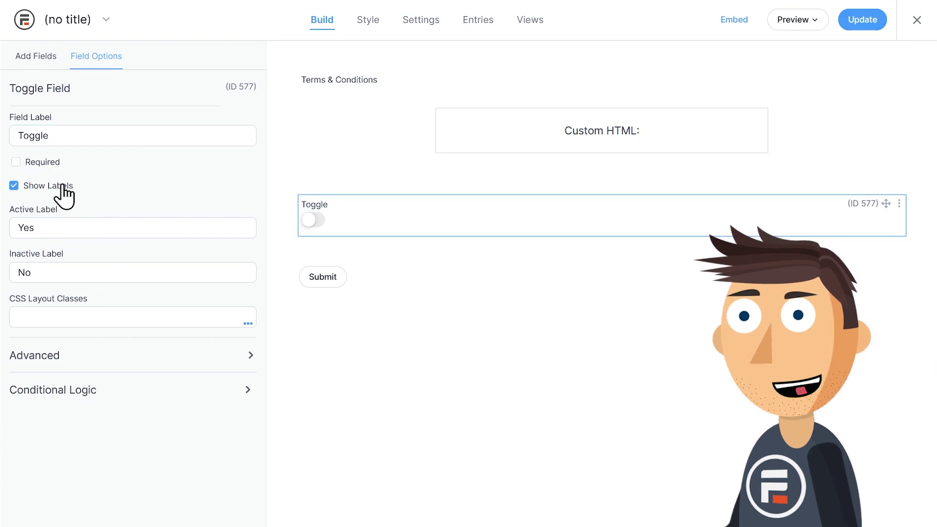
- Label the toggle 'Do You Agree to the Above Terms & Conditions?' and mark it Required
double_click(44, 135)
text(Do You Agree to the Above Terms)
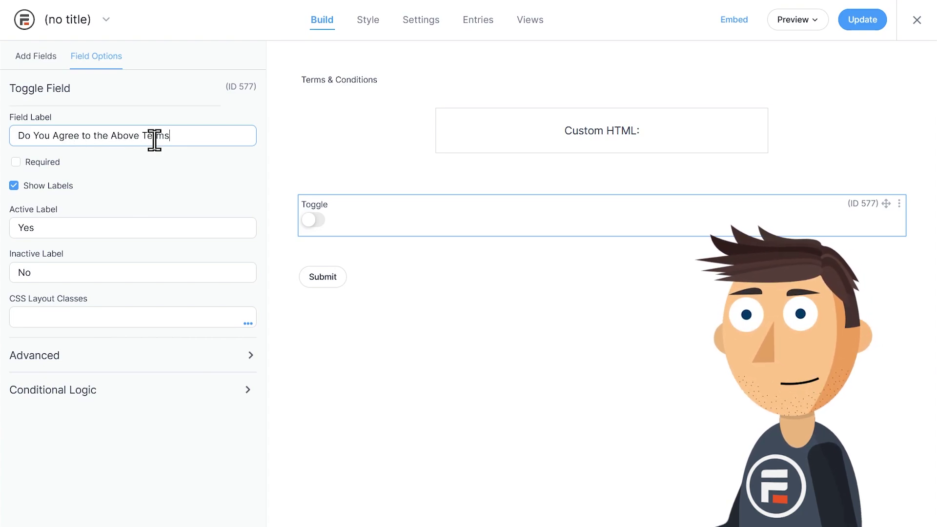
text(& Conditions?)
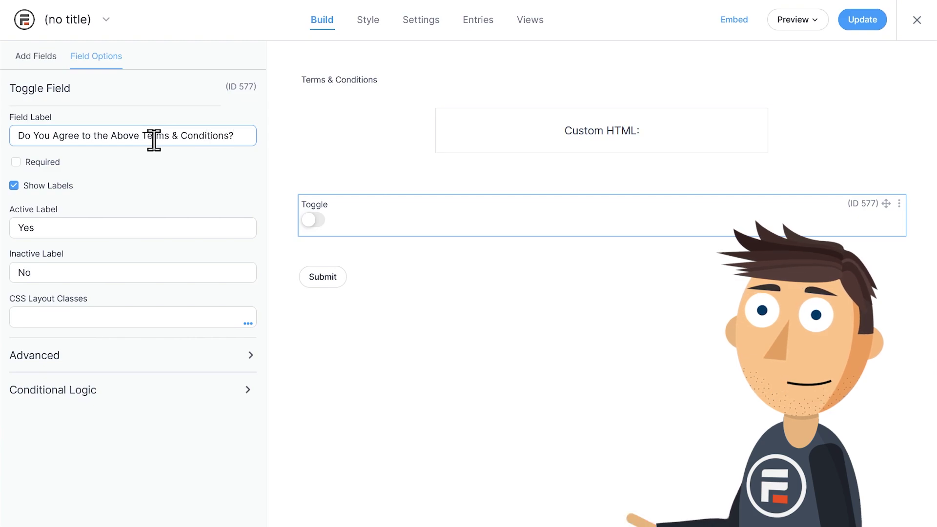
click(42, 163)
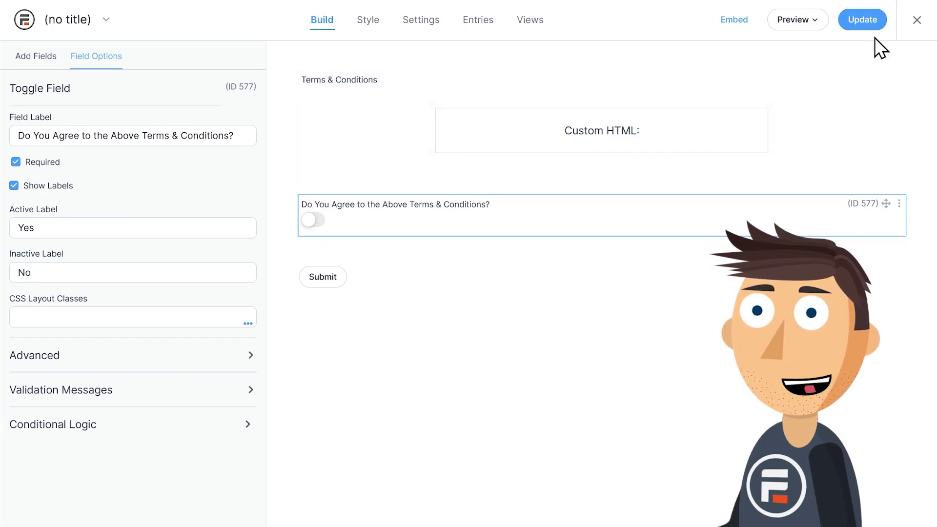
- Save the form and preview it on a blank page
click(863, 21)
click(811, 20)
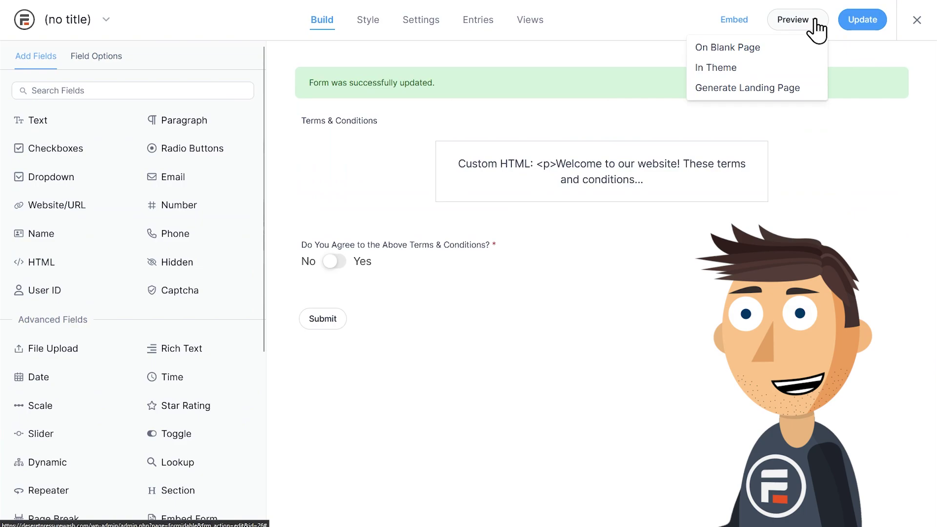
click(807, 44)
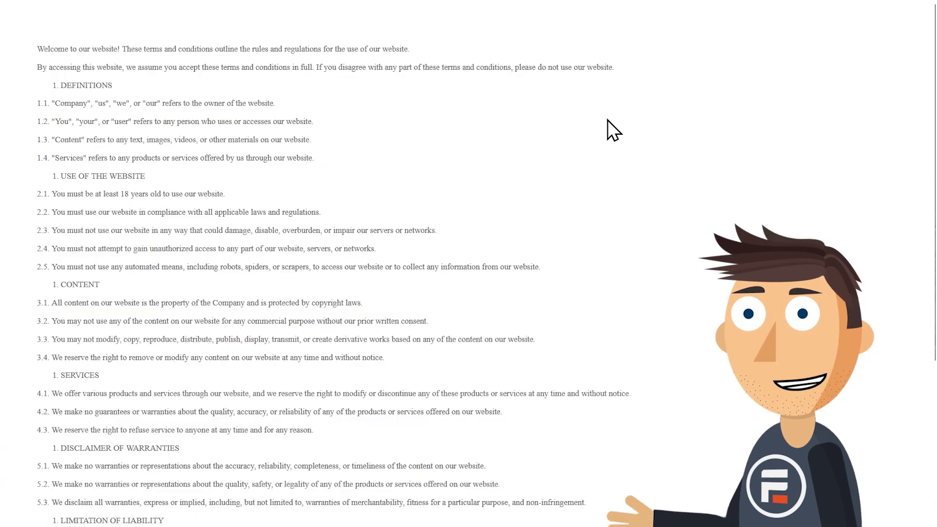
scroll(607, 120, down, 5)
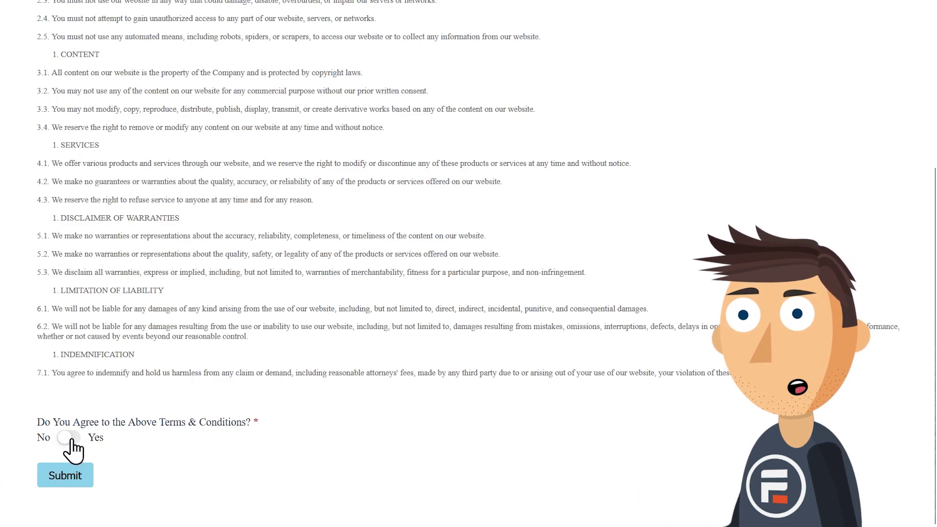
- Submit without agreeing to trigger the required error, then switch the agreement toggle to Yes
click(72, 476)
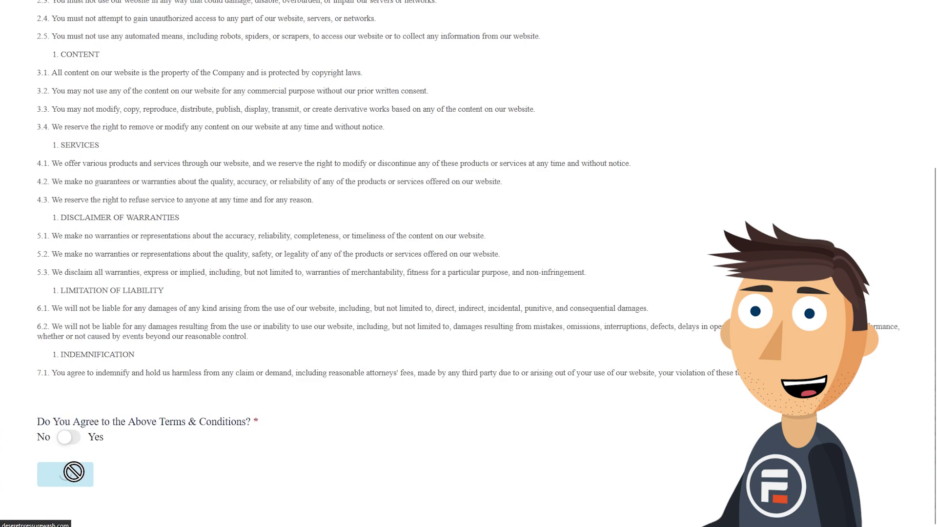
scroll(127, 380, down, 5)
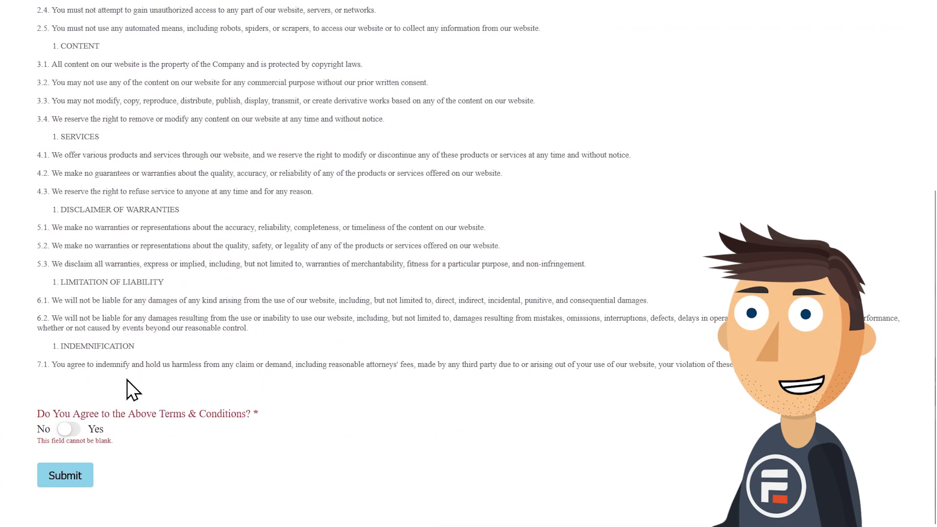
click(76, 432)
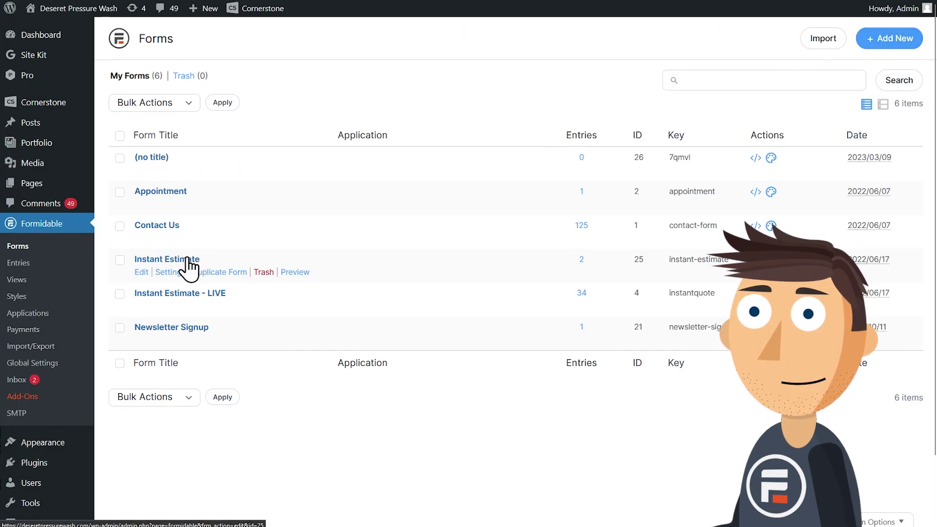
- Open the Instant Estimate form and scroll to its Additional Info toggle questions
click(187, 260)
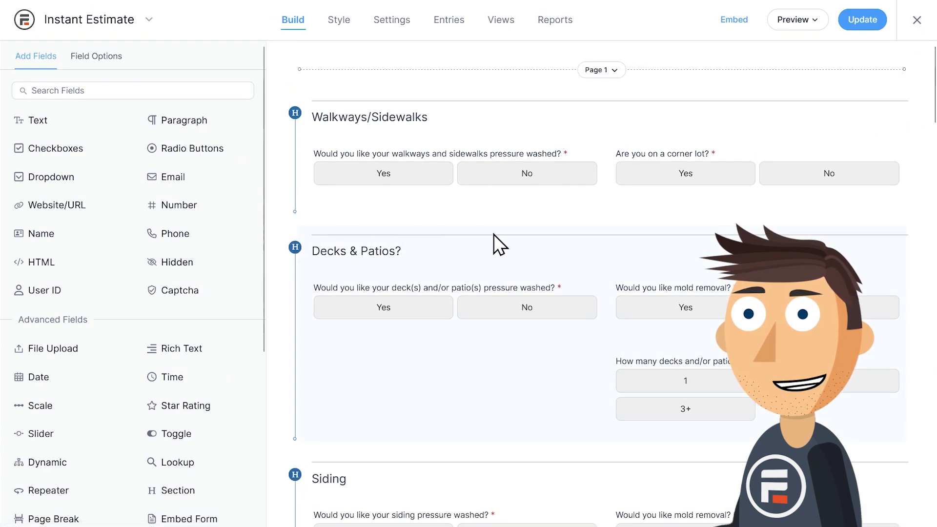
scroll(494, 235, down, 20)
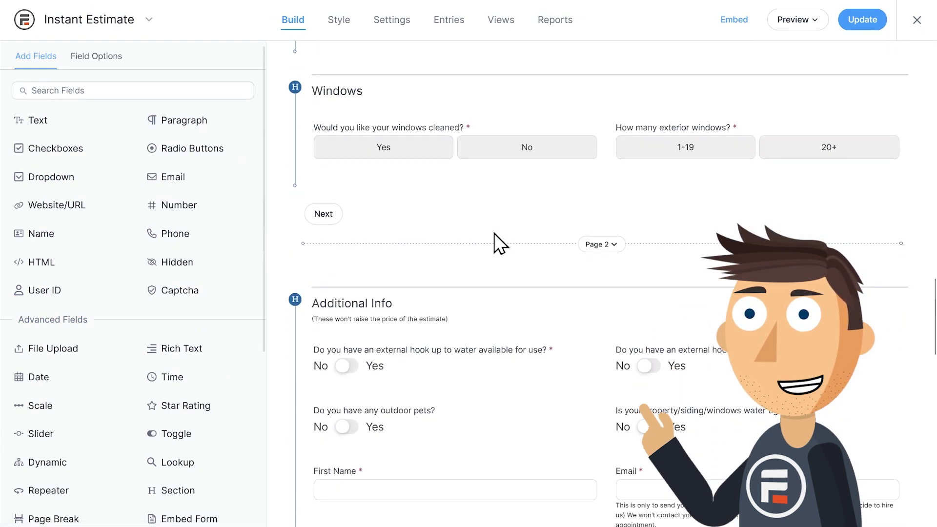
scroll(494, 233, down, 5)
scroll(496, 244, up, 2)
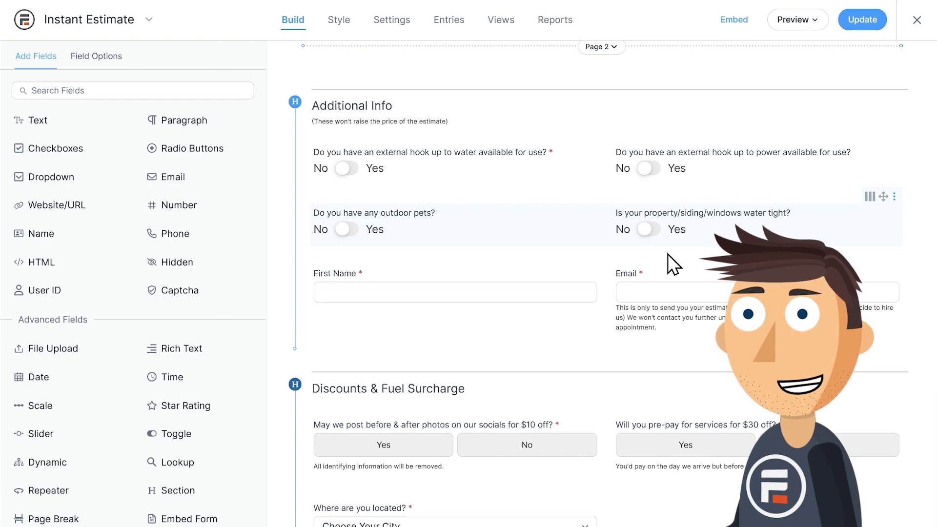
scroll(668, 254, down, 1)
scroll(668, 253, down, 2)
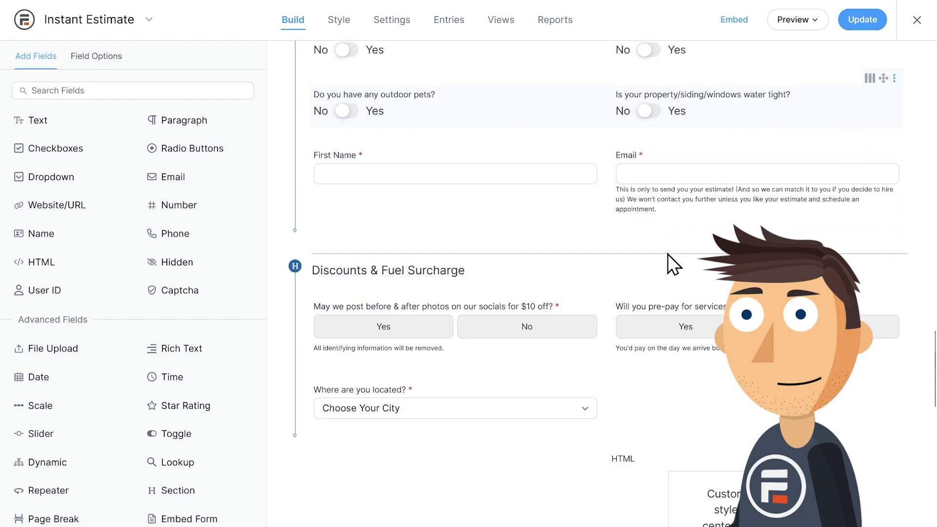
scroll(667, 253, up, 10)
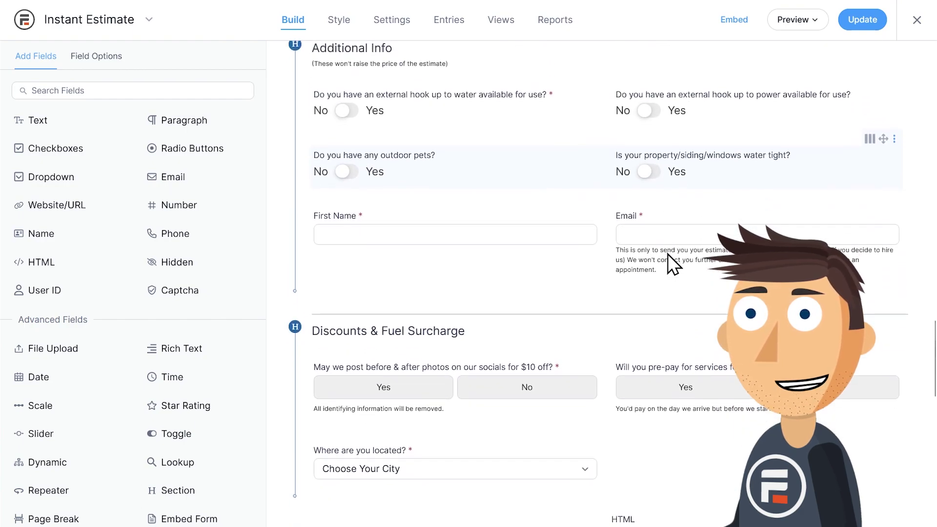
scroll(667, 253, up, 5)
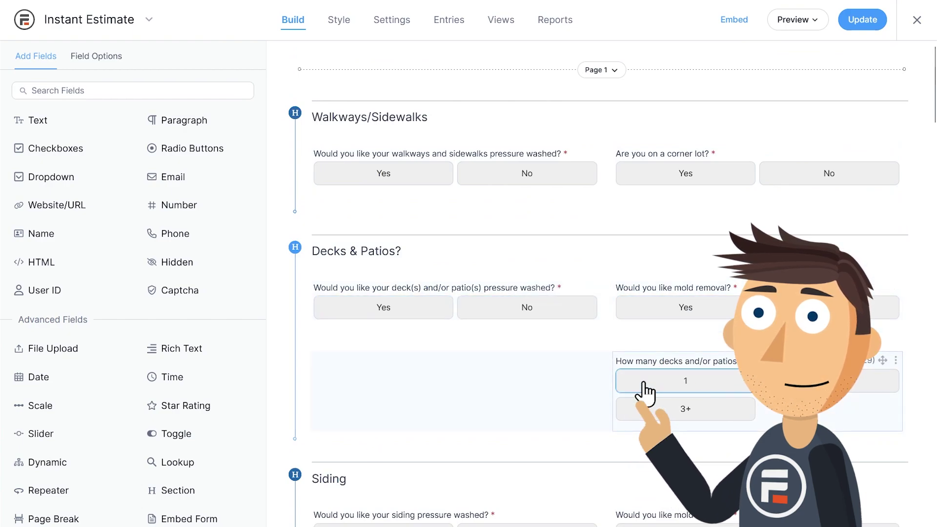
scroll(605, 376, down, 3)
scroll(634, 327, down, 15)
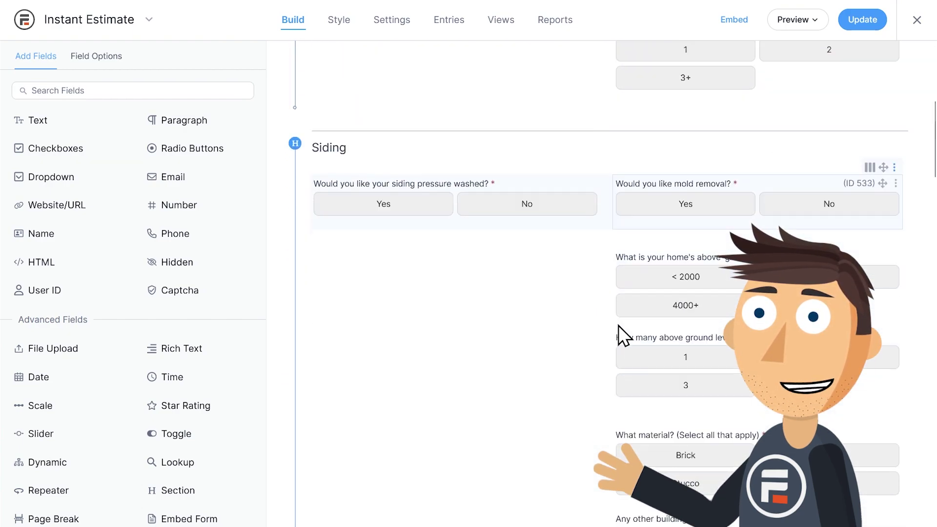
scroll(620, 327, down, 8)
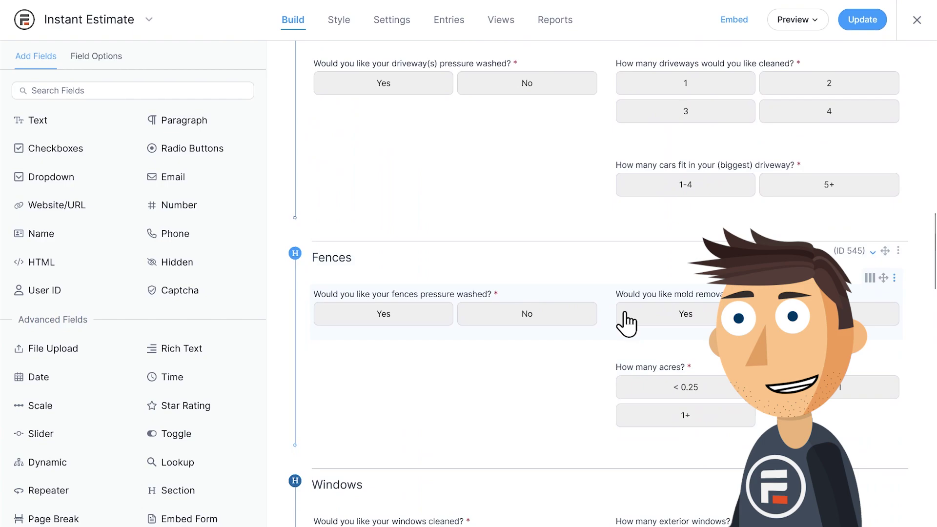